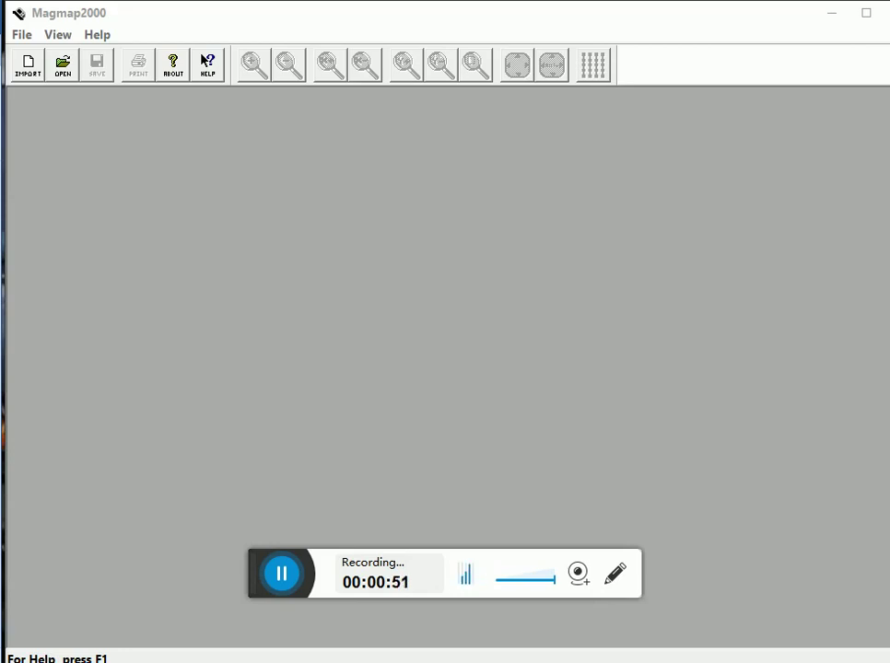
# Start a data import with G-858/859 as the data type and confirm the magnetometer is ready
pyautogui.click(28, 66)
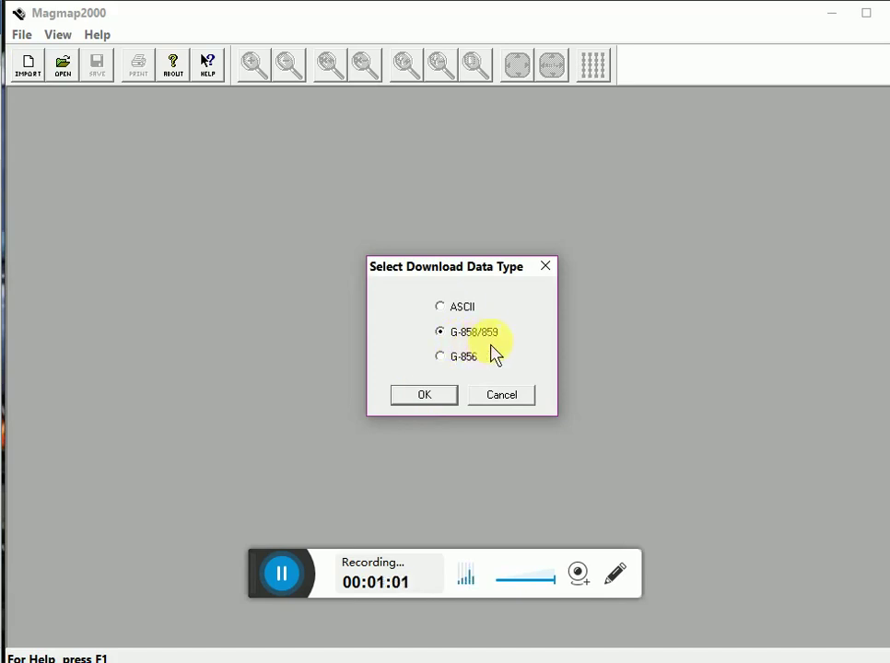
pyautogui.click(416, 398)
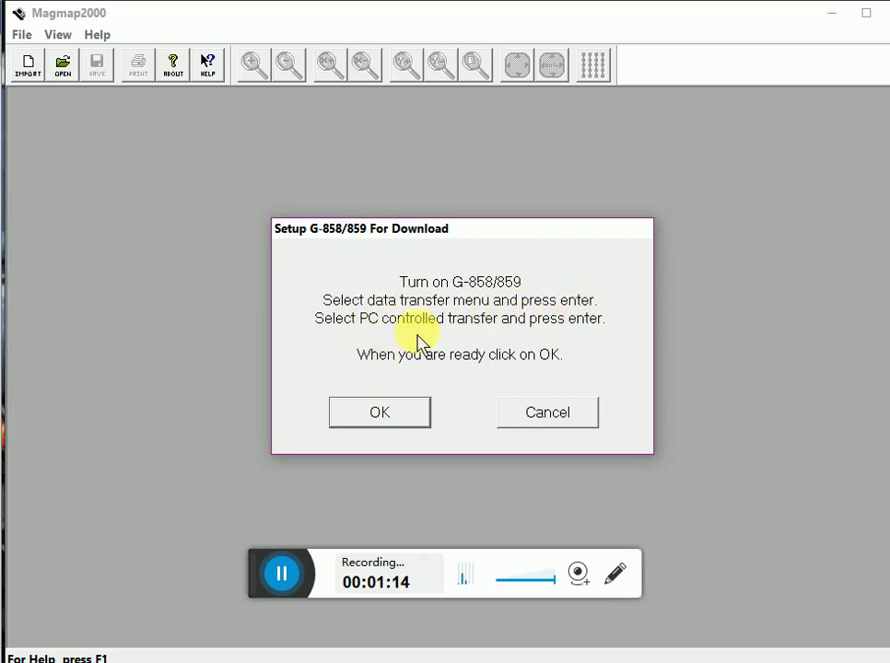
pyautogui.click(377, 420)
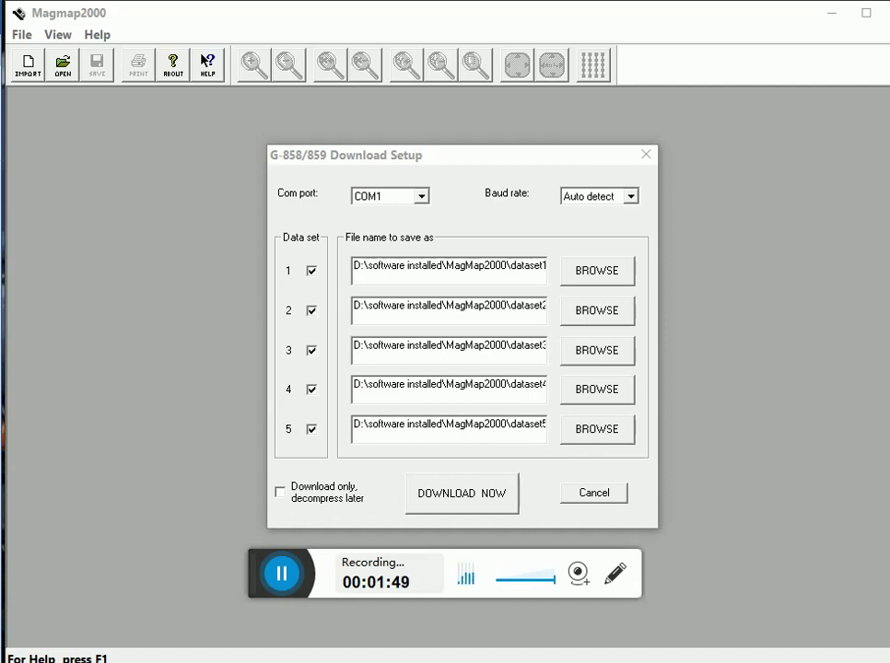
# Attempt to download all five data sets, dismissing each dataset import failure message
pyautogui.click(463, 512)
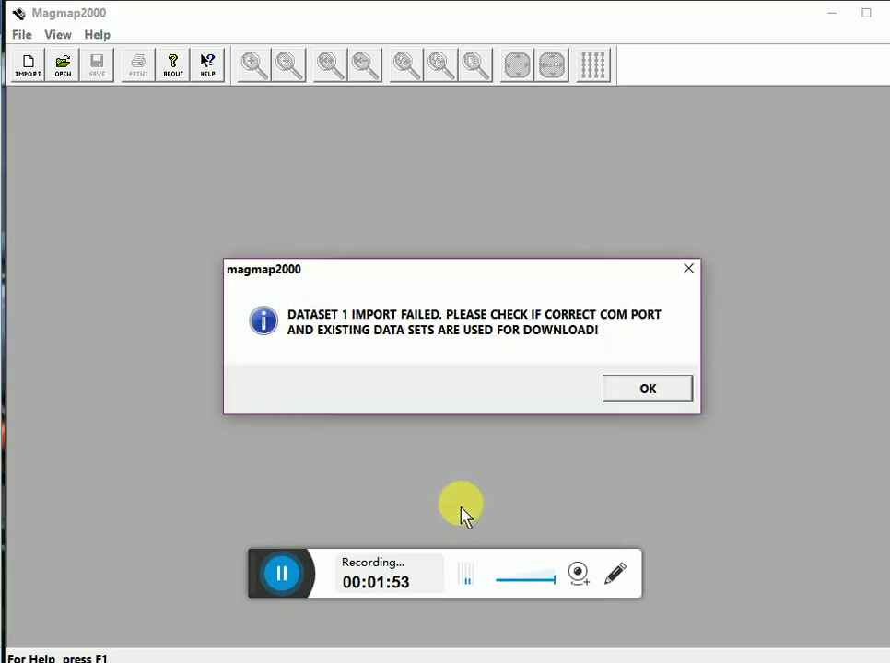
pyautogui.click(690, 271)
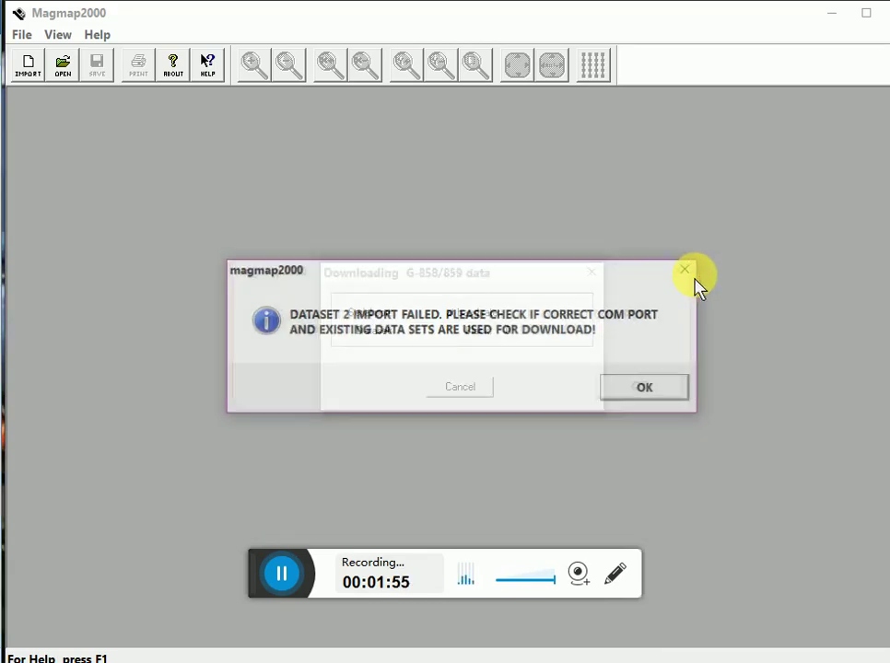
pyautogui.click(662, 387)
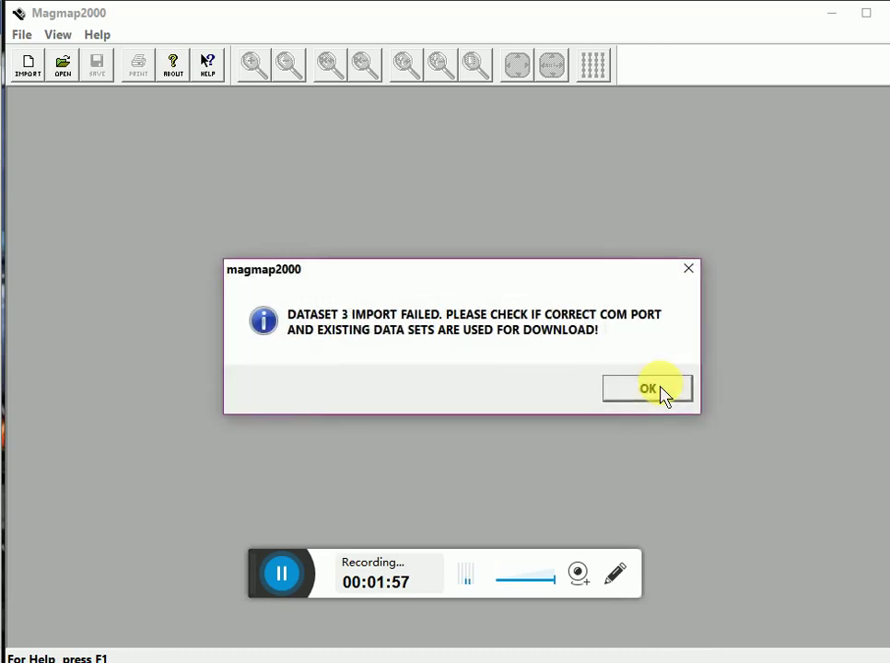
pyautogui.click(662, 387)
pyautogui.click(661, 387)
pyautogui.click(662, 388)
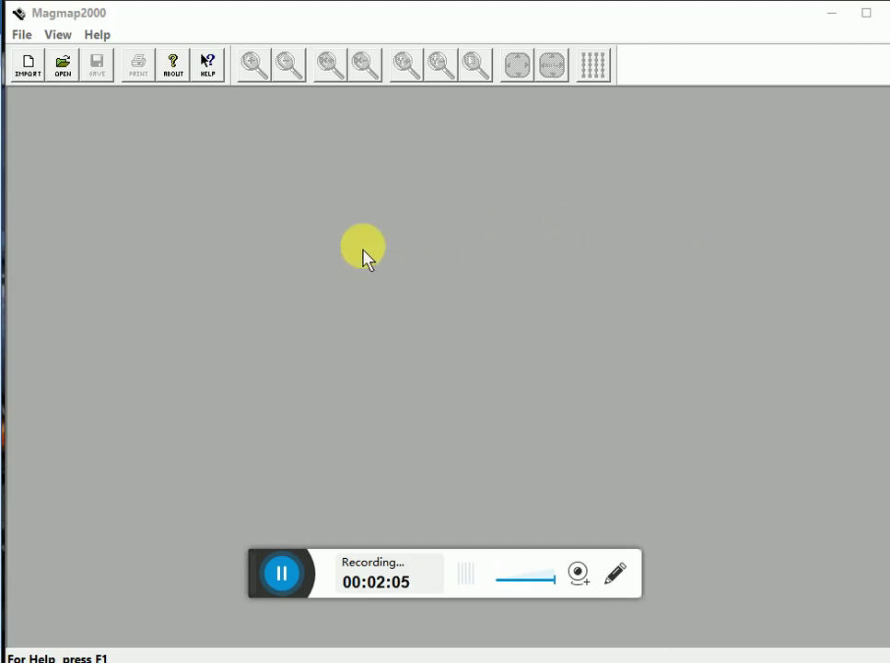
# Open grid2.bin from Desktop > YT RC data Pract > MS field work (moded data) > Magnetic grids
pyautogui.click(69, 76)
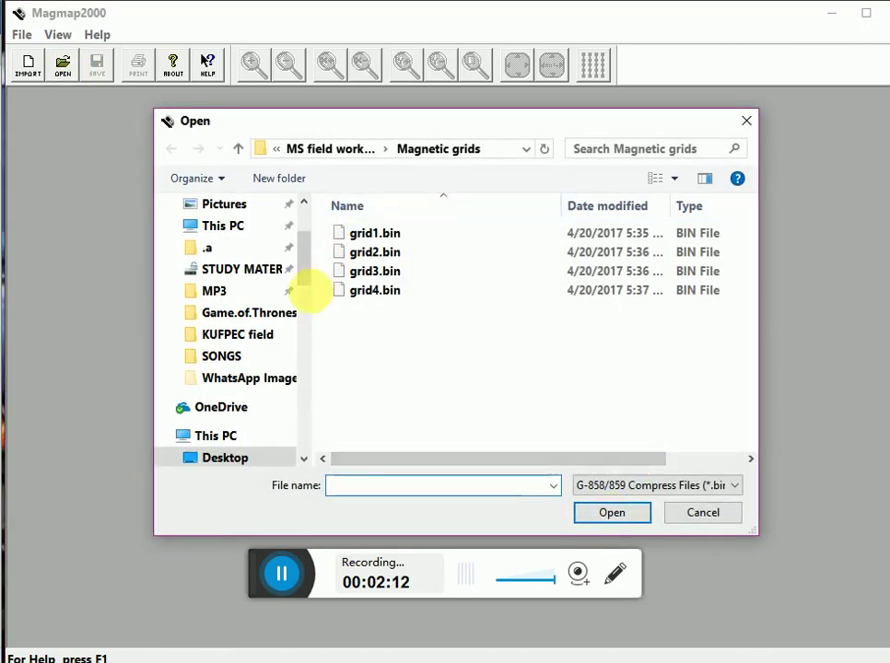
pyautogui.scroll(2, 307, 233)
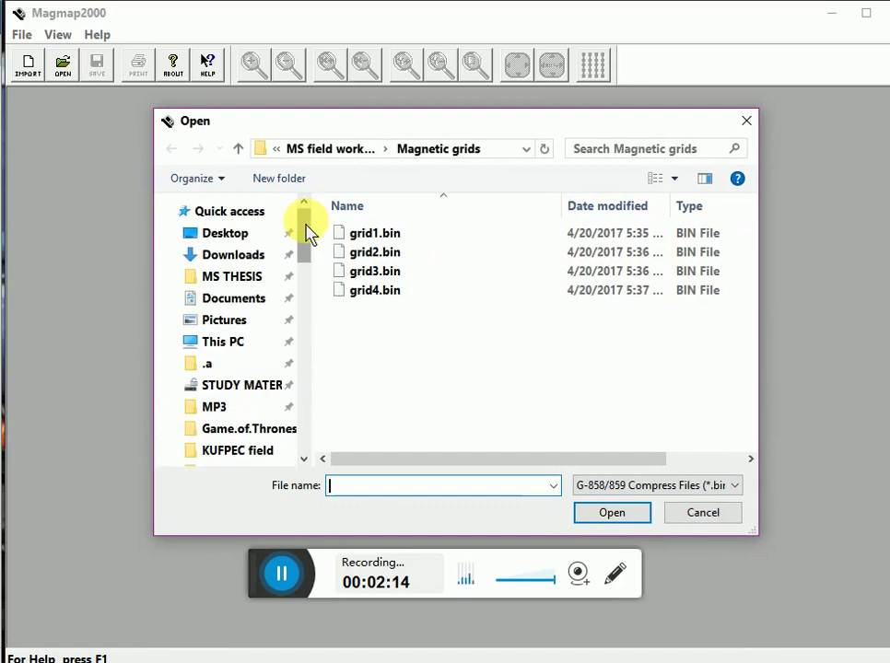
pyautogui.click(247, 237)
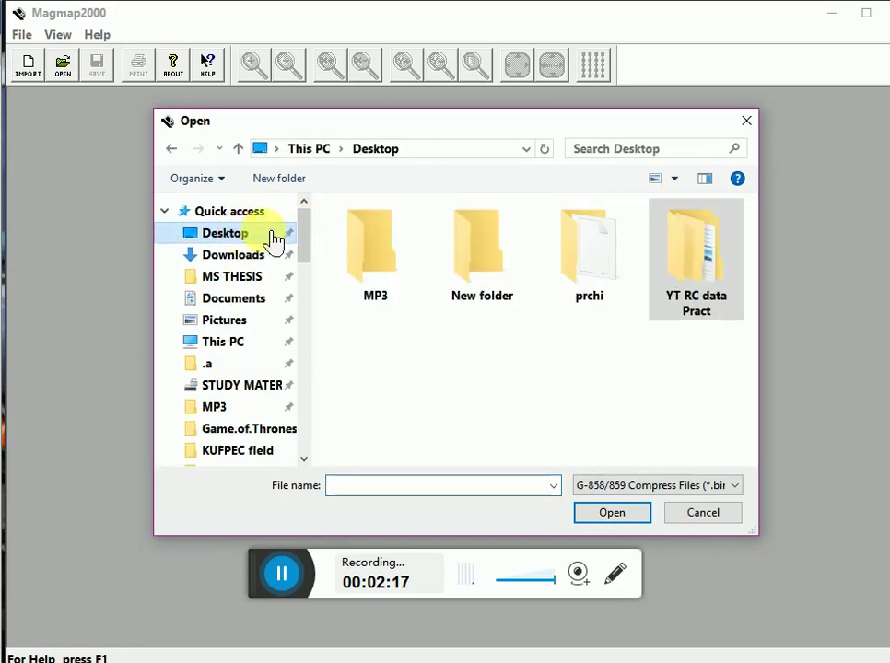
pyautogui.doubleClick(687, 295)
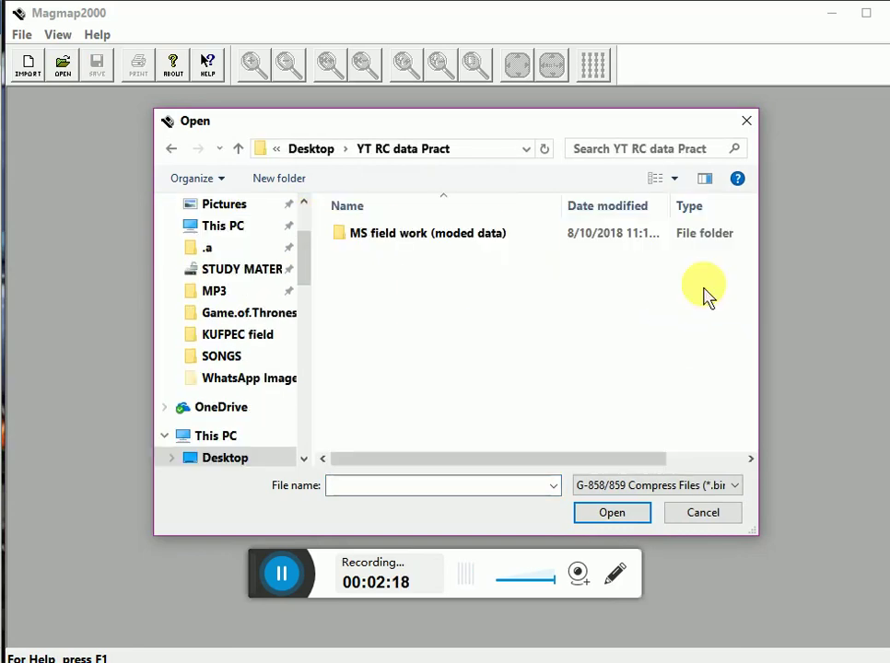
pyautogui.click(428, 237)
pyautogui.doubleClick(429, 237)
pyautogui.doubleClick(421, 233)
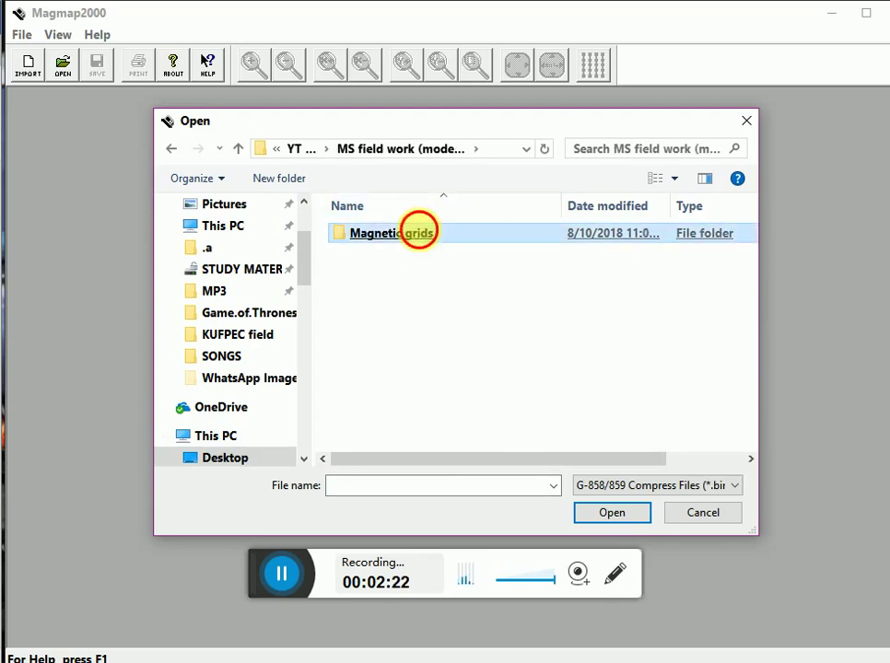
pyautogui.doubleClick(383, 241)
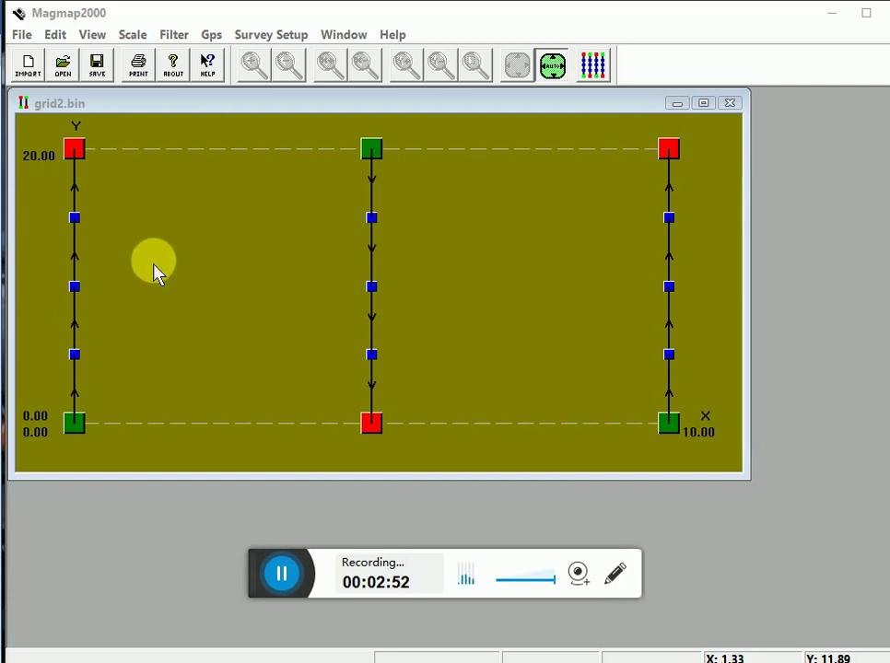
# View the magnetic field as a profile plot and as 2D contours, closing each
pyautogui.rightClick(217, 269)
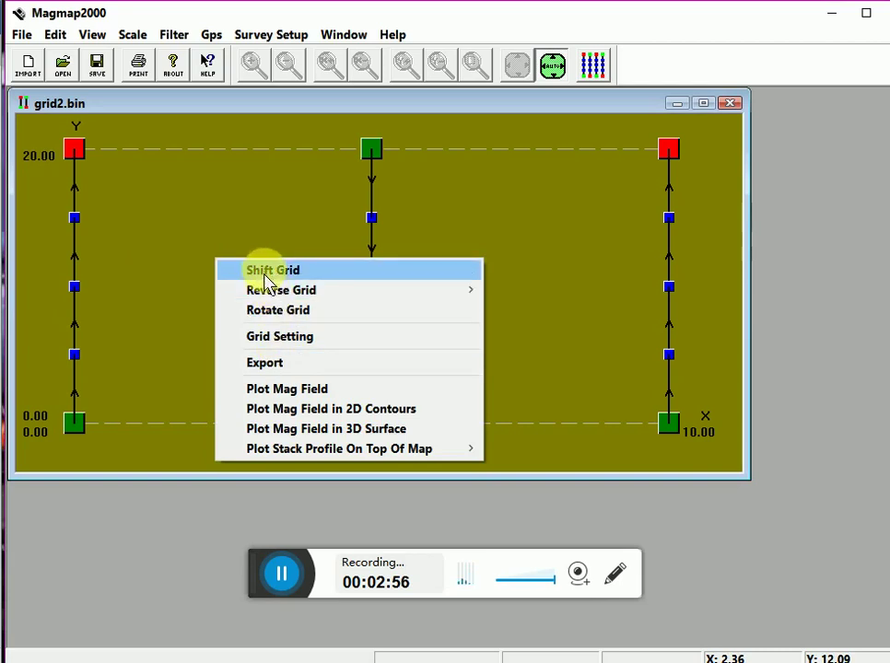
pyautogui.click(284, 394)
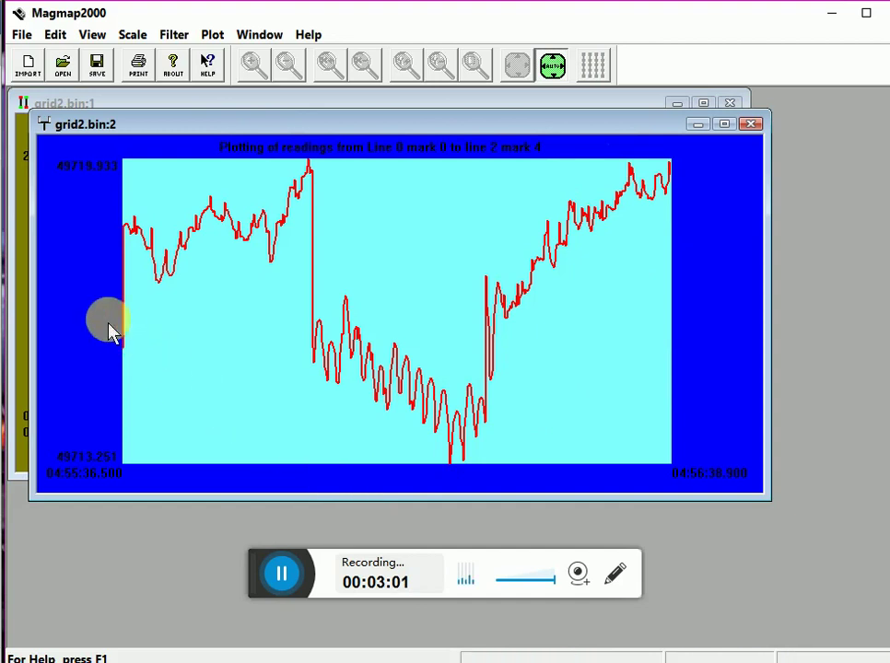
pyautogui.click(749, 129)
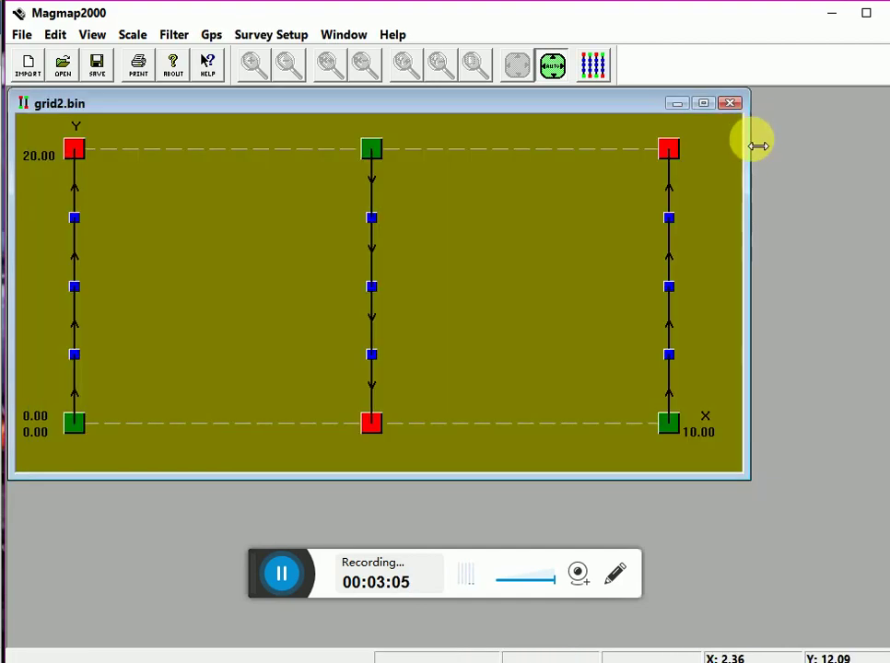
pyautogui.rightClick(154, 215)
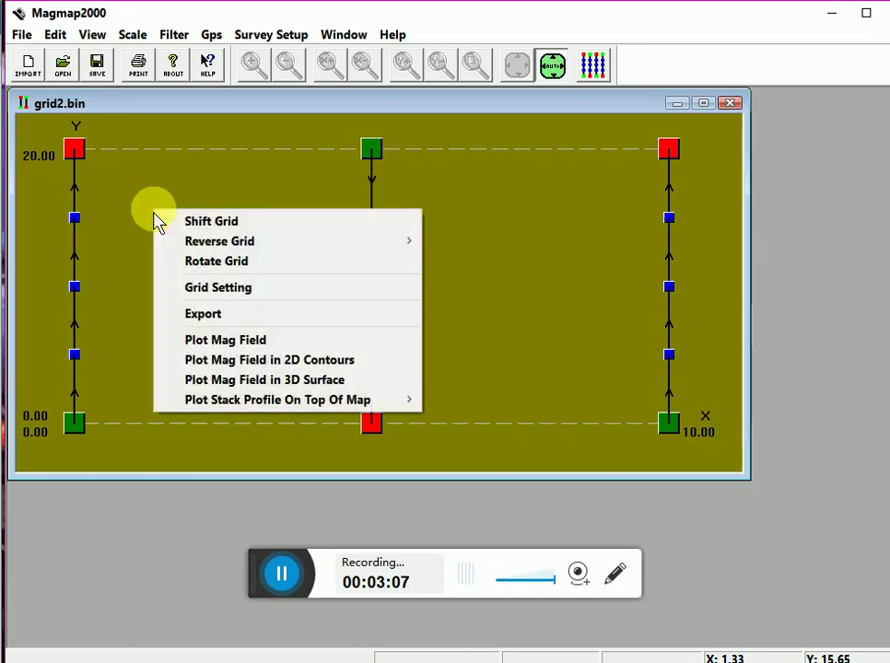
pyautogui.click(278, 361)
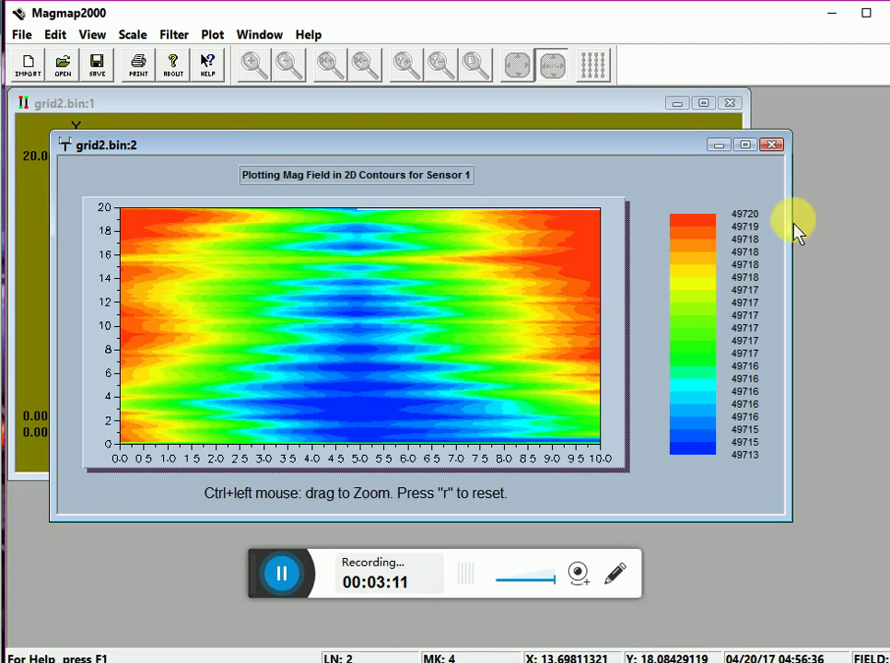
pyautogui.click(772, 145)
# View the 3D surface plot, then select line 0's top marker at X 0.00, Y 20.00
pyautogui.rightClick(398, 230)
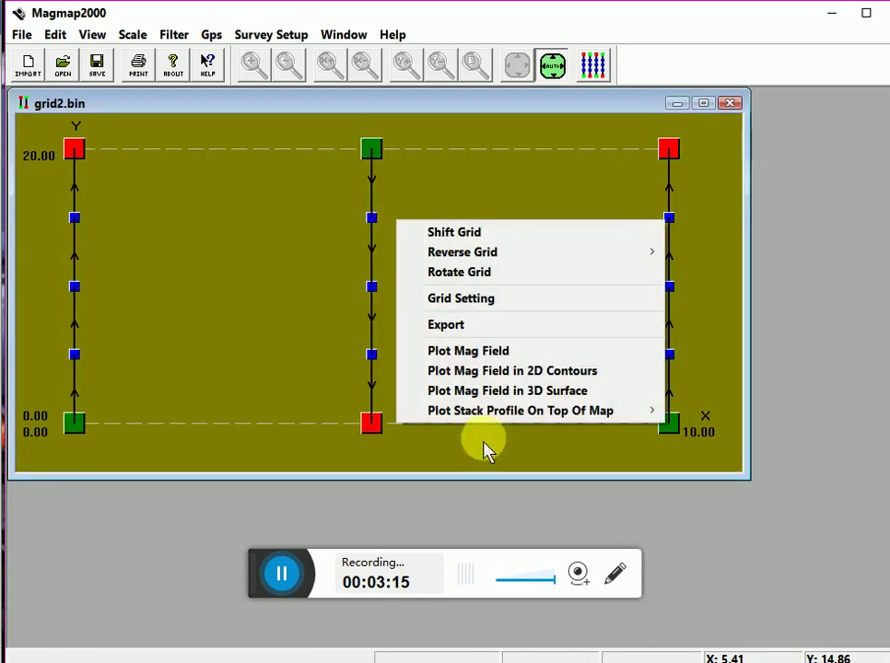
pyautogui.click(533, 397)
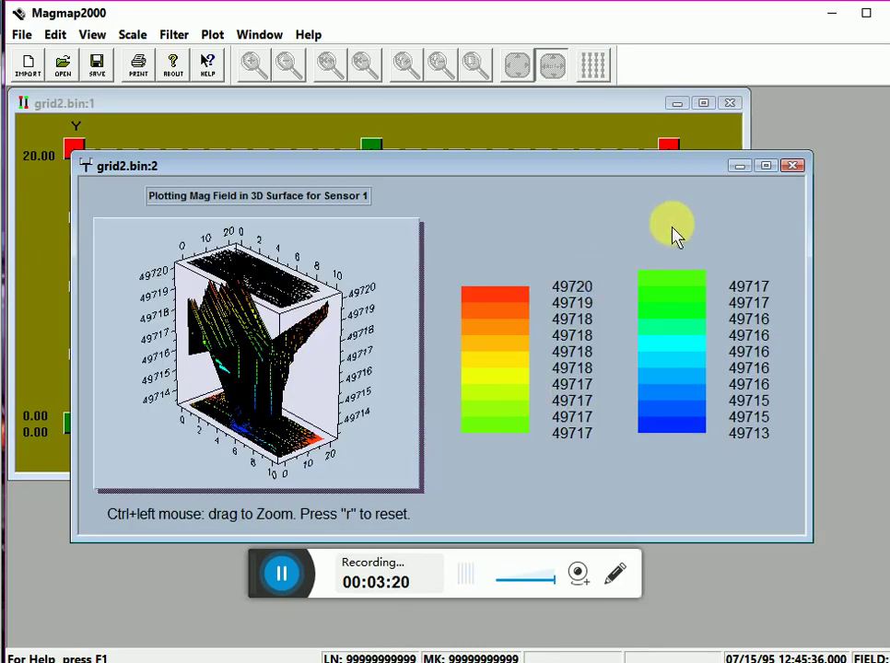
pyautogui.click(791, 166)
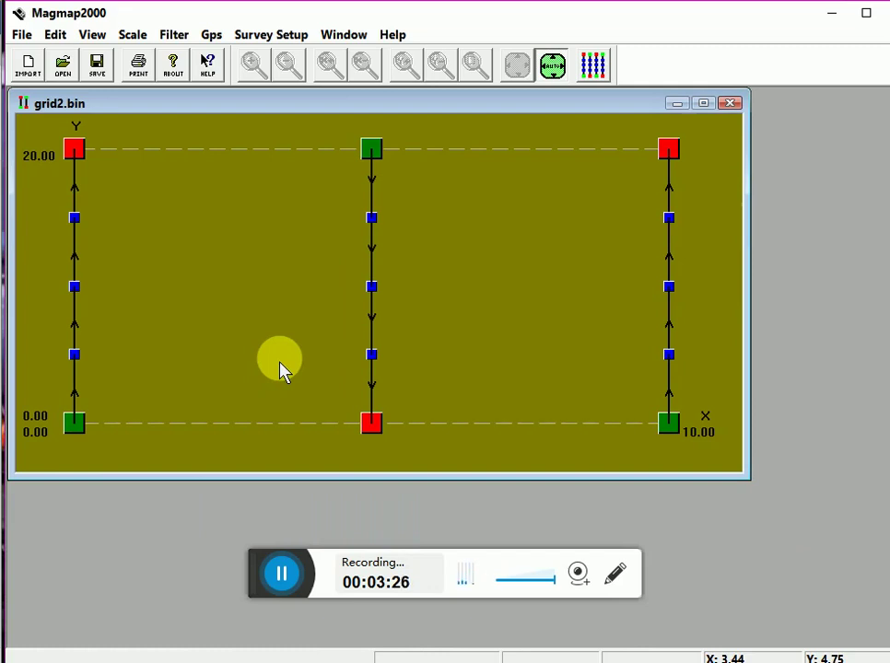
pyautogui.click(75, 150)
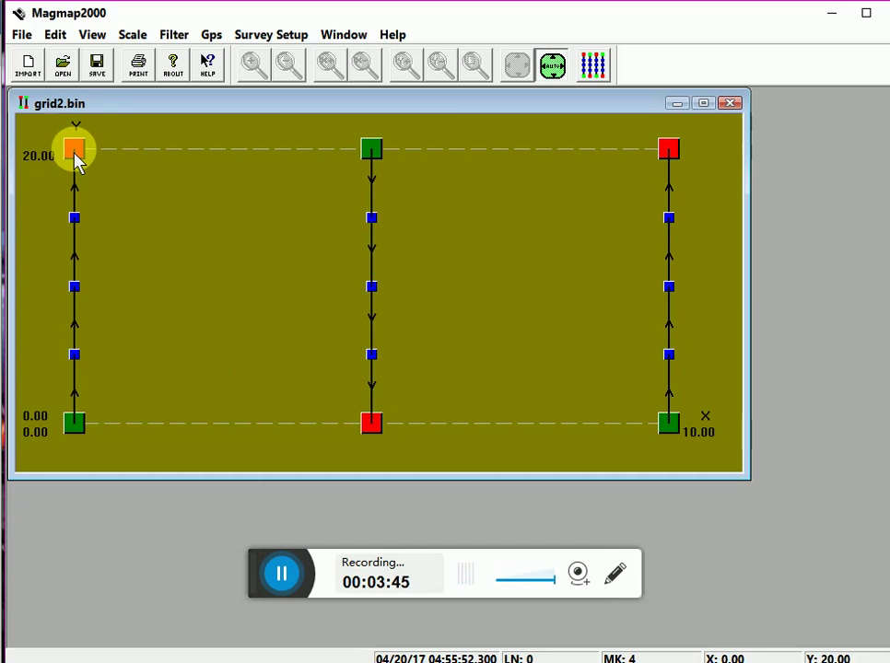
pyautogui.rightClick(191, 194)
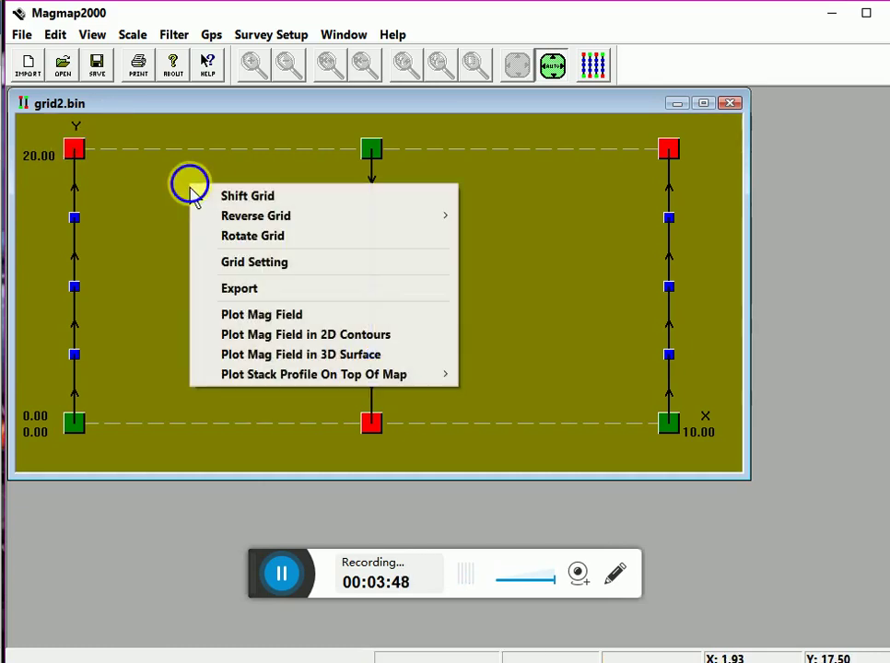
pyautogui.rightClick(81, 158)
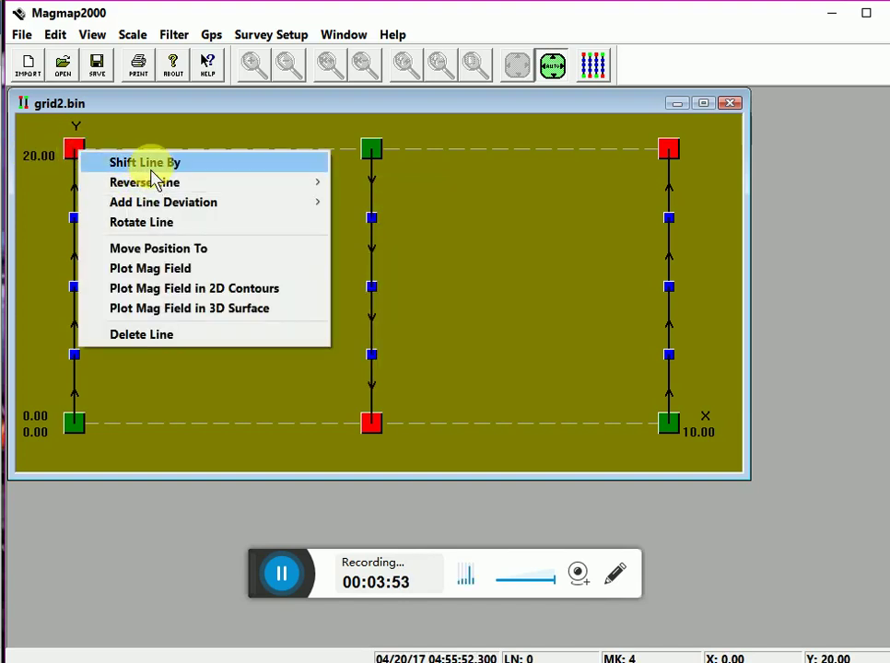
pyautogui.moveTo(169, 184)
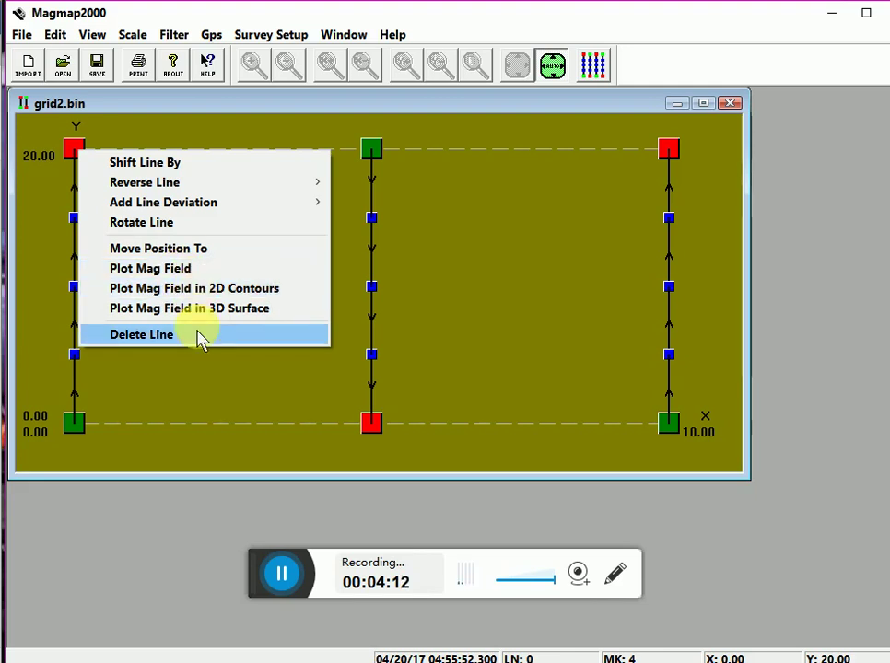
pyautogui.click(237, 396)
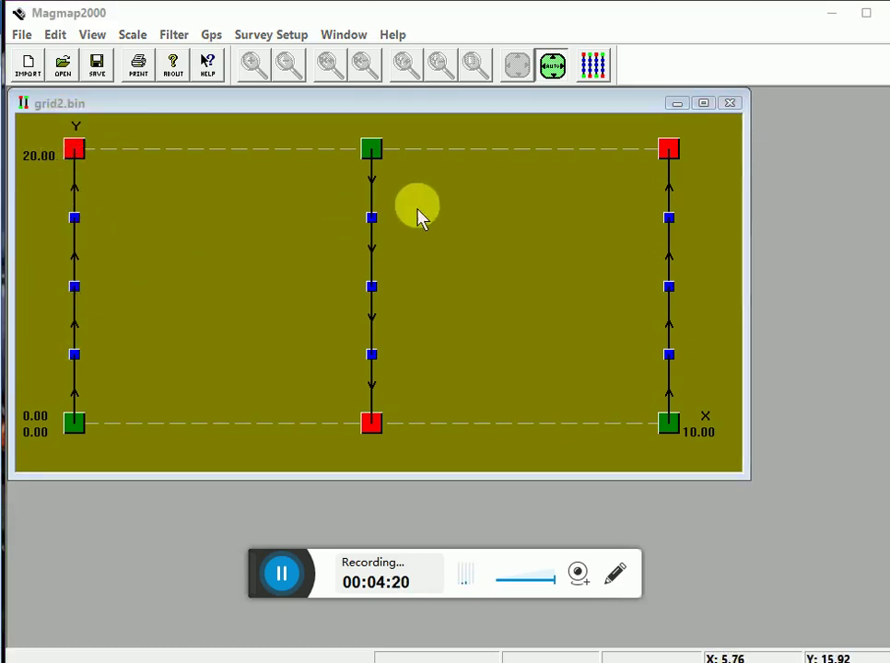
pyautogui.rightClick(369, 215)
pyautogui.click(436, 346)
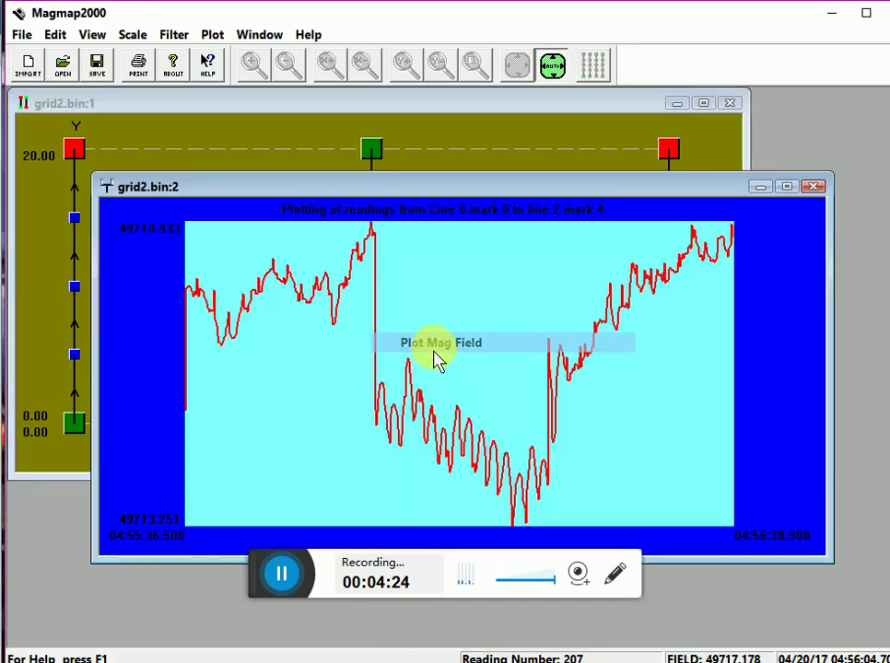
pyautogui.click(815, 188)
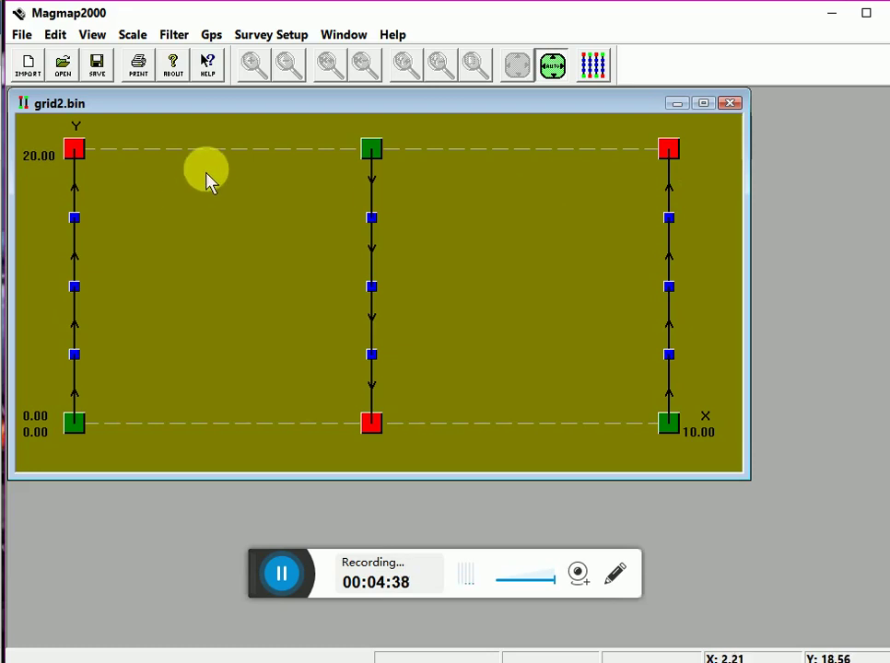
# Export the grid via File > Export as Surfer file grid2.dat in Desktop\prchi
pyautogui.click(20, 34)
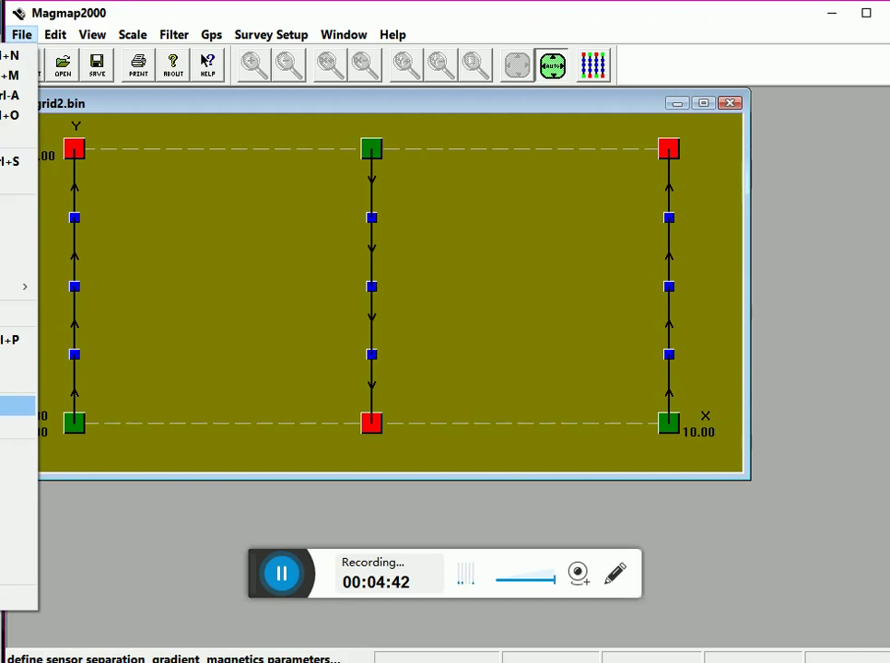
pyautogui.click(19, 406)
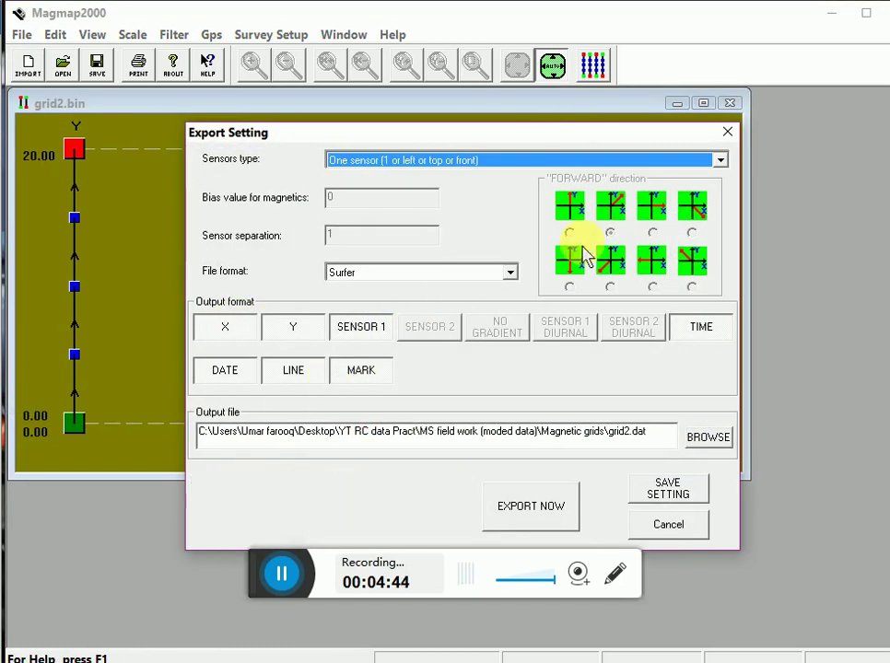
pyautogui.click(715, 444)
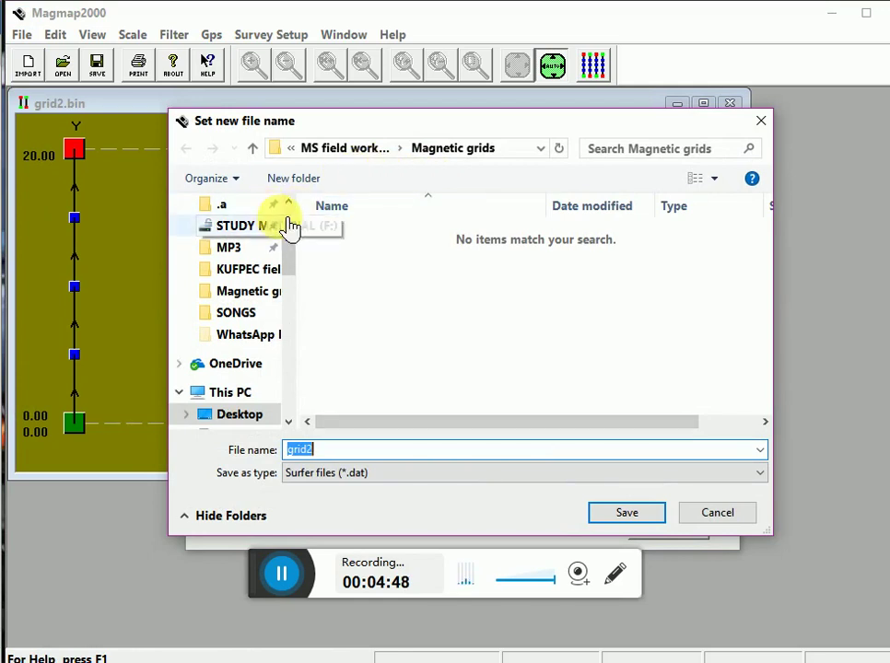
pyautogui.scroll(3, 294, 218)
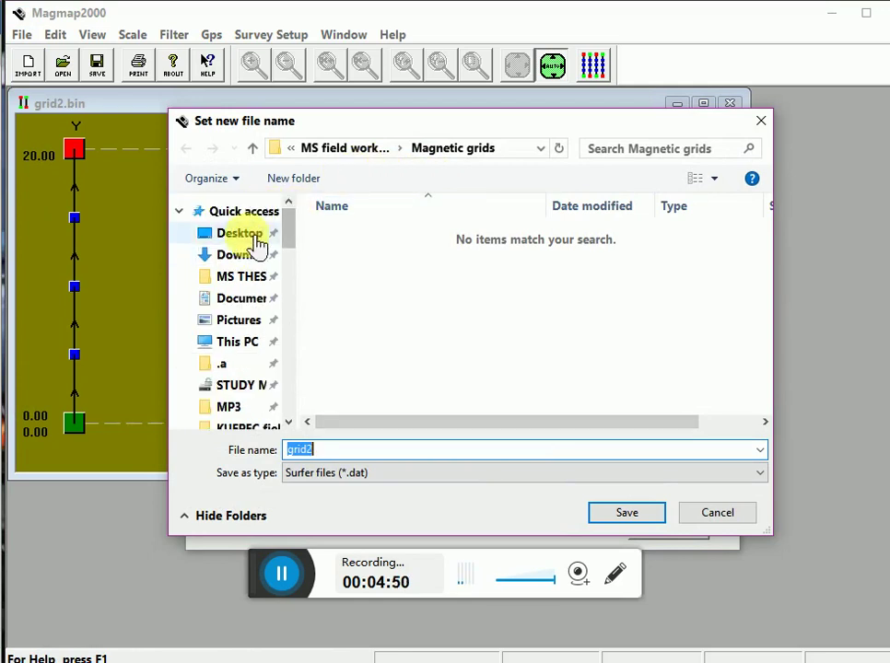
pyautogui.click(255, 234)
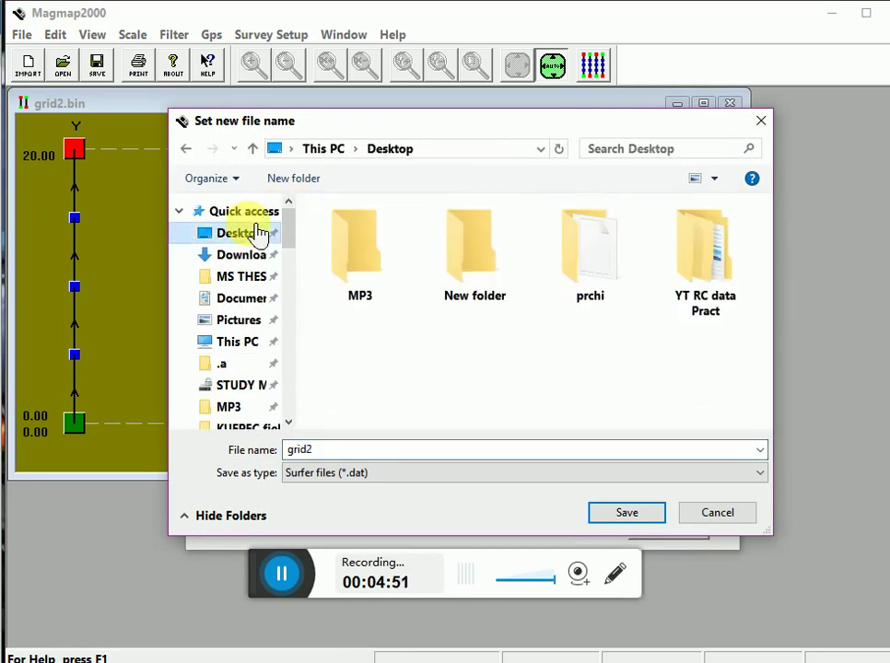
pyautogui.click(618, 279)
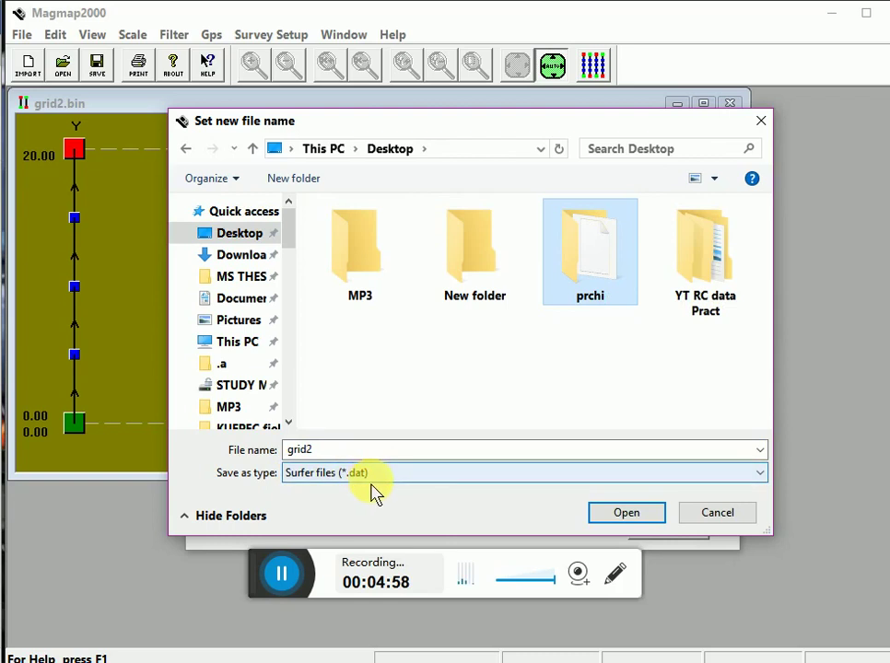
pyautogui.click(649, 515)
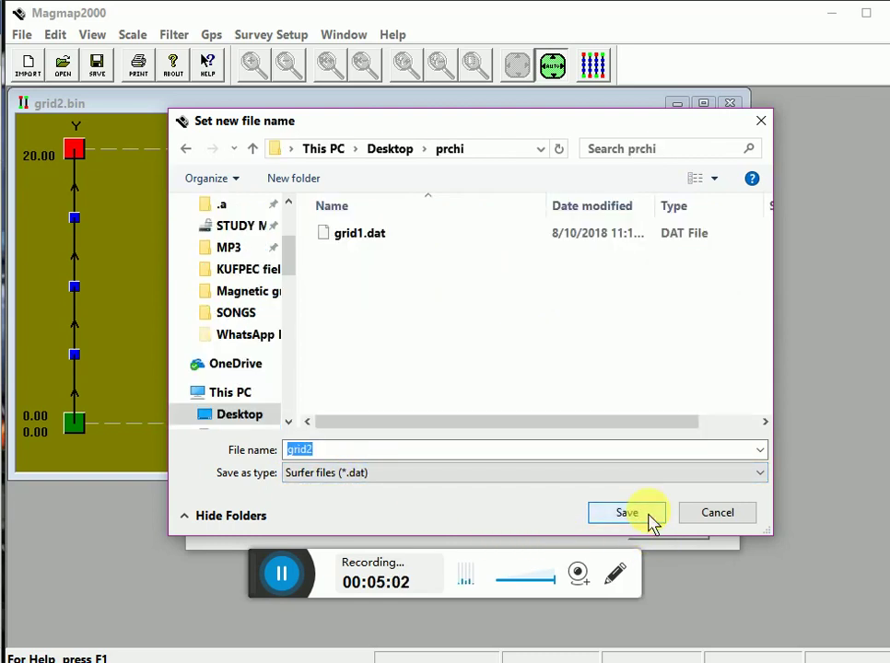
pyautogui.click(651, 521)
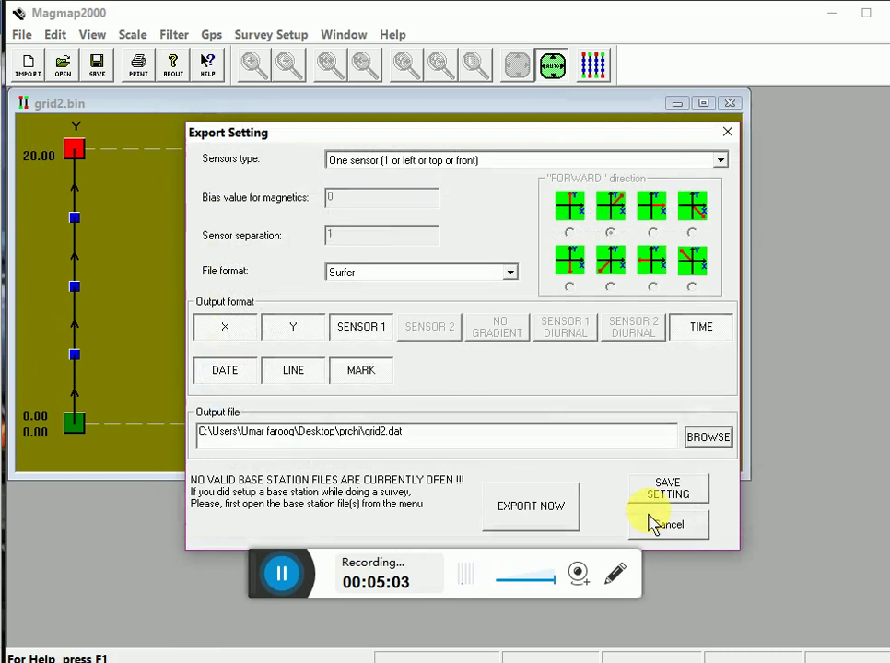
pyautogui.click(506, 516)
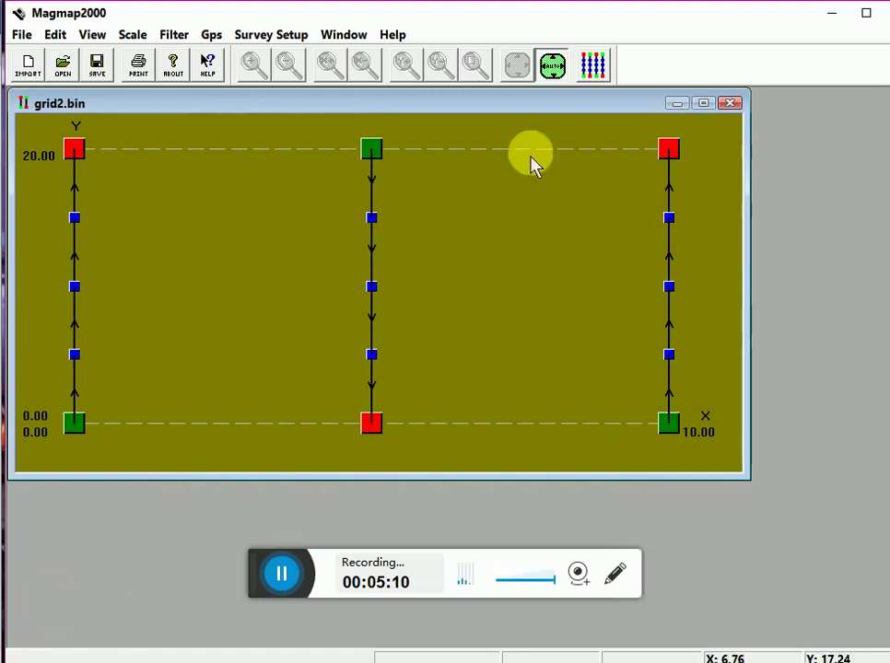
# Minimize Magmap2000 and browse File Explorer to Desktop\prchi, selecting the exported grid2.dat
pyautogui.click(832, 25)
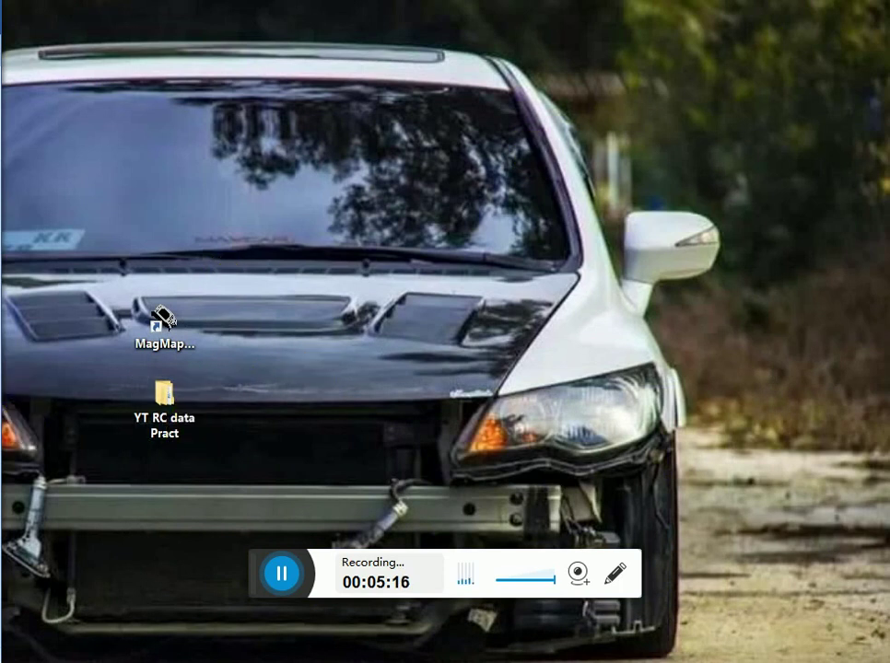
pyautogui.click(2, 332)
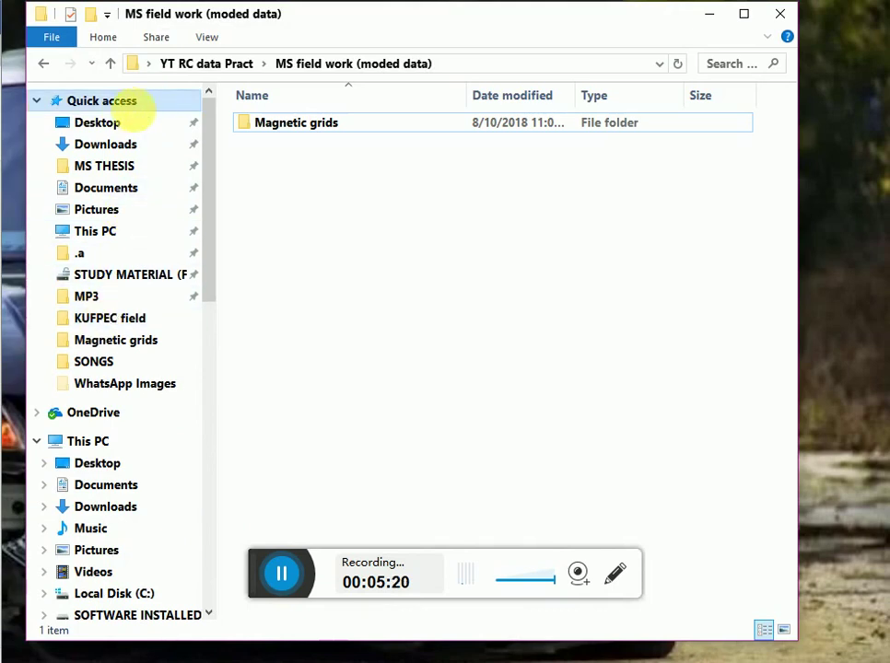
pyautogui.click(120, 133)
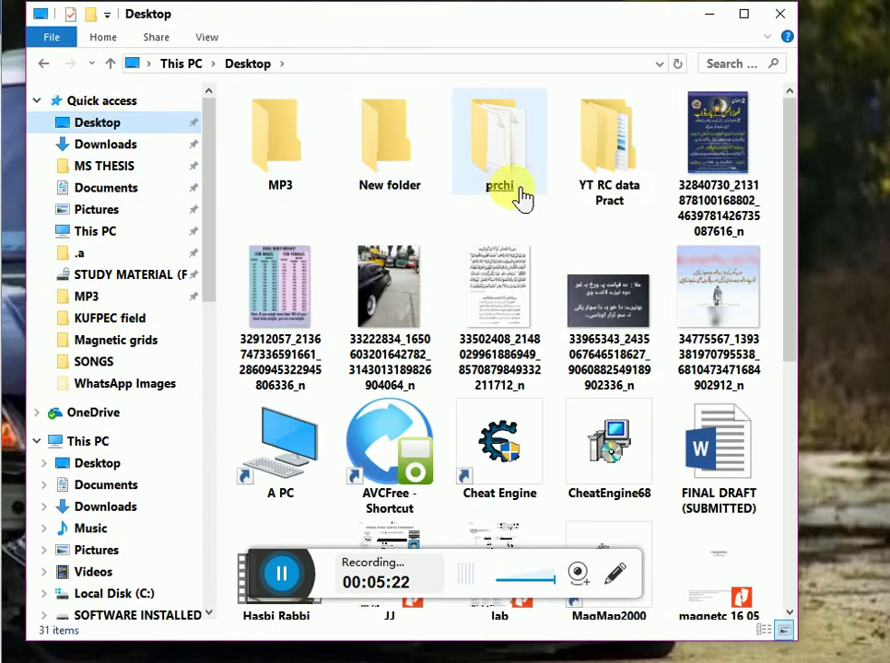
pyautogui.click(519, 196)
pyautogui.doubleClick(519, 193)
pyautogui.click(286, 145)
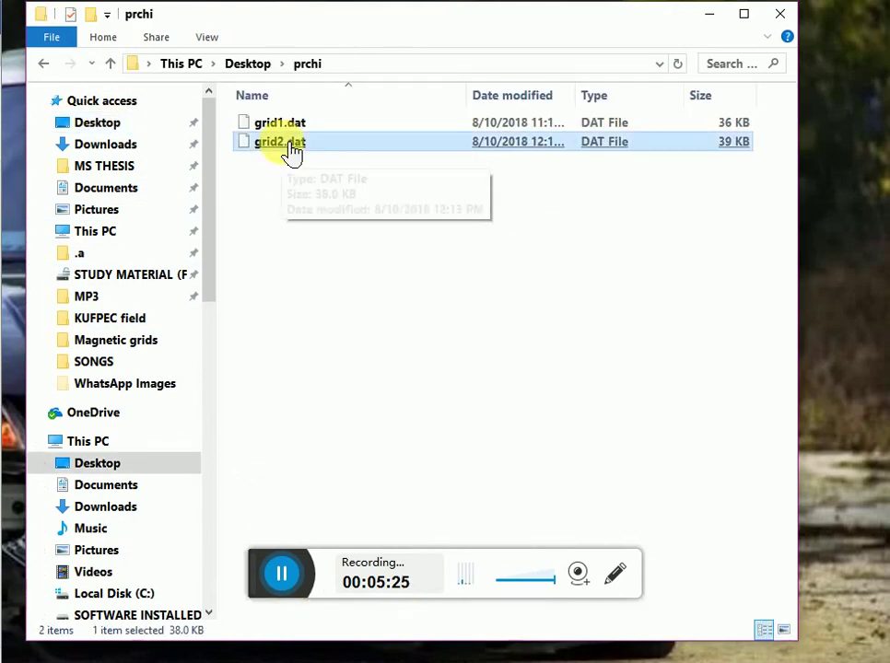